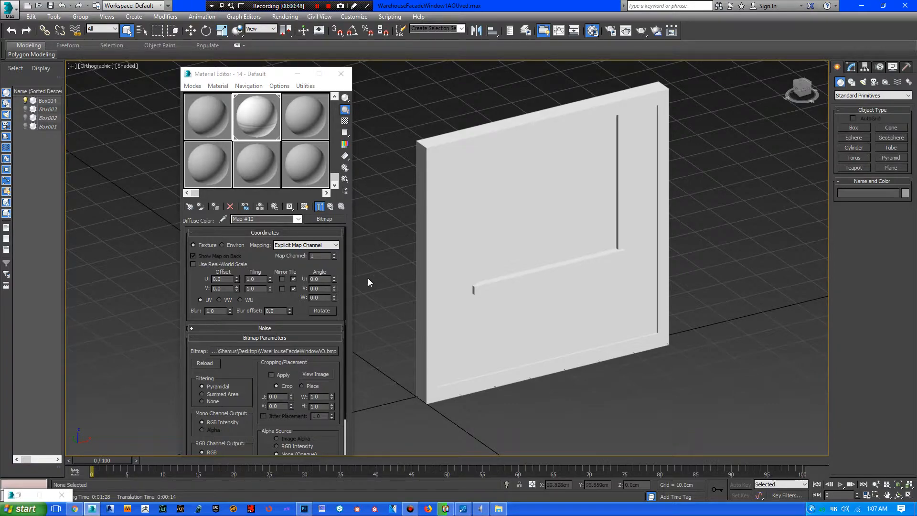
Review the diffuse bitmap's parameters, then inspect the production renderer assignment in Render Setup without changing it.
scroll(343, 275, "down", 3)
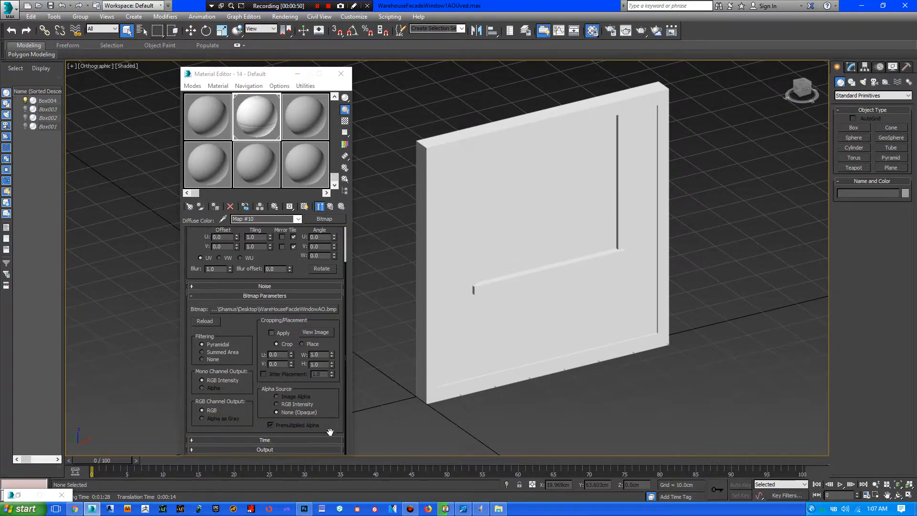
scroll(331, 423, "up", 3)
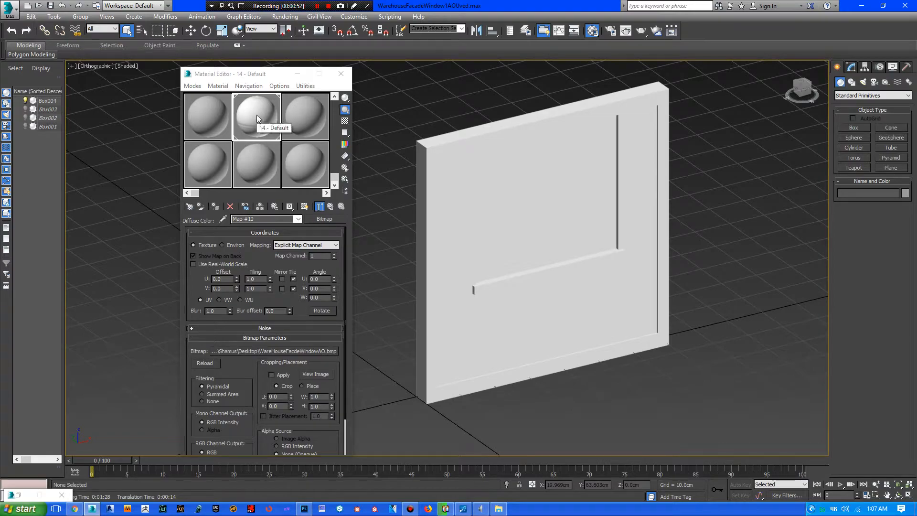
left_click(286, 17)
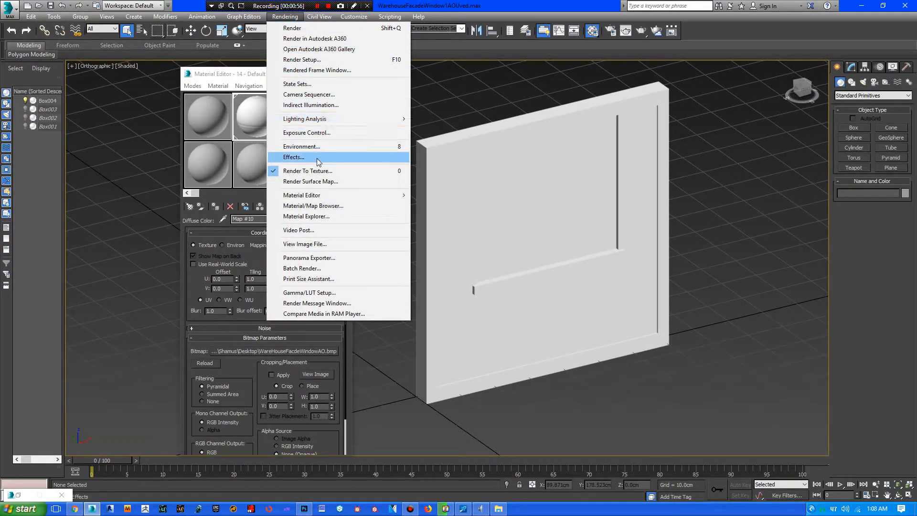
left_click(320, 68)
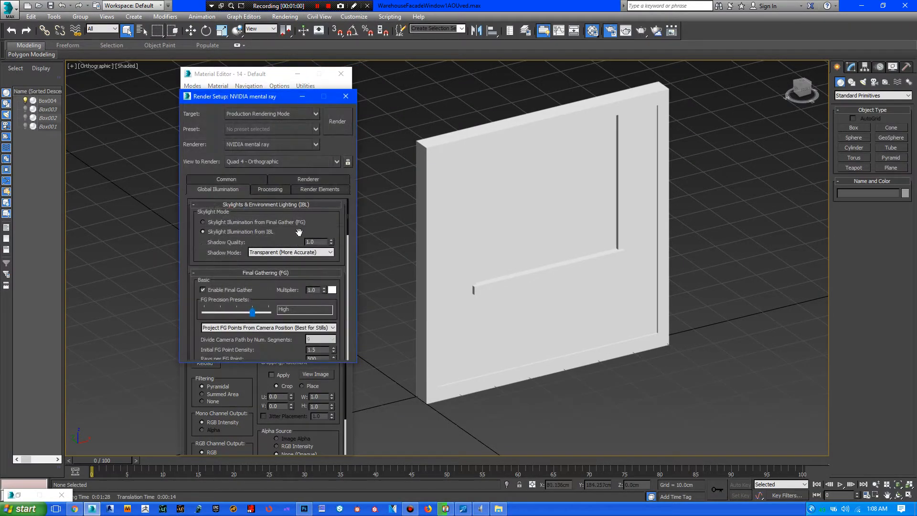
left_click(228, 180)
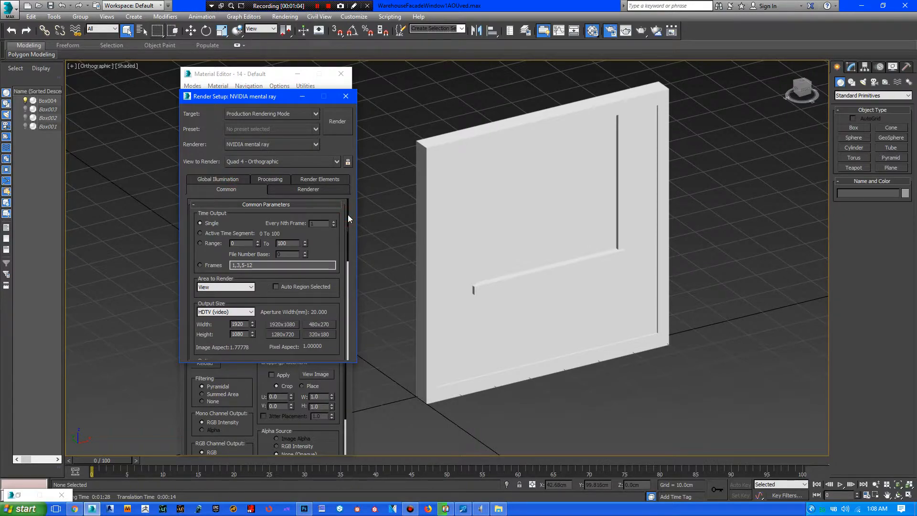
left_click_drag(348, 214, 305, 357)
left_click(305, 357)
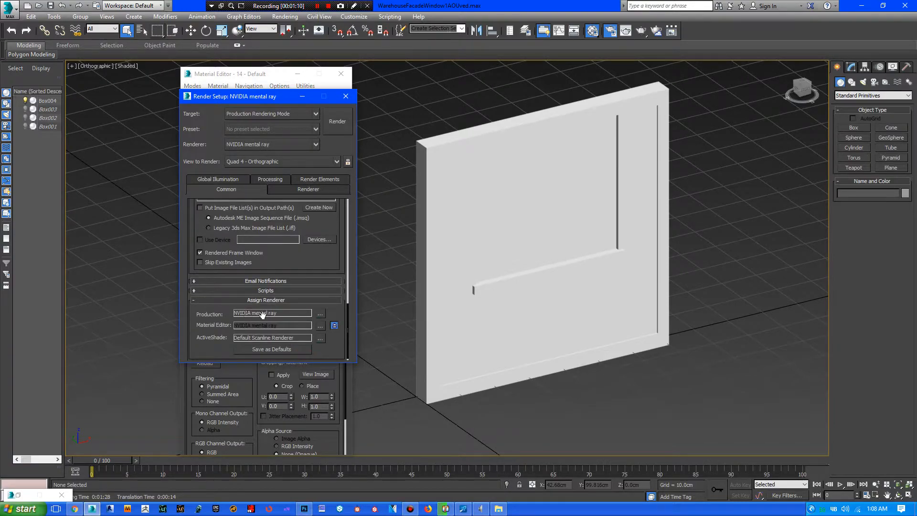
left_click(322, 313)
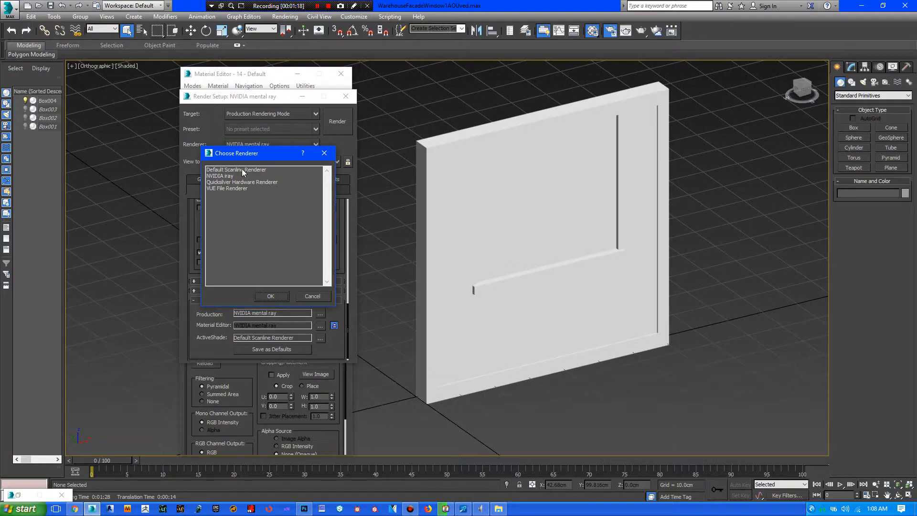
left_click(312, 297)
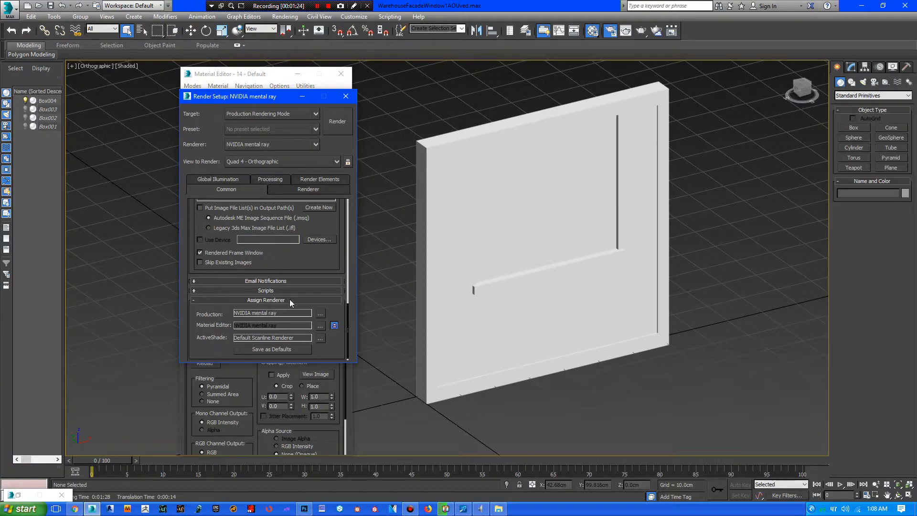
Review the render output size presets and the mental ray sampling quality settings.
left_click(348, 316)
left_click_drag(347, 316, 345, 193)
left_click(243, 313)
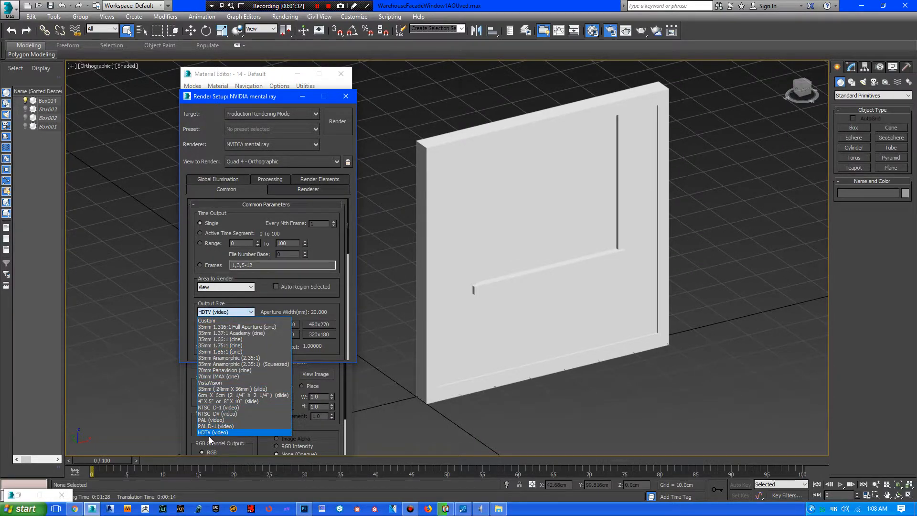
left_click(341, 292)
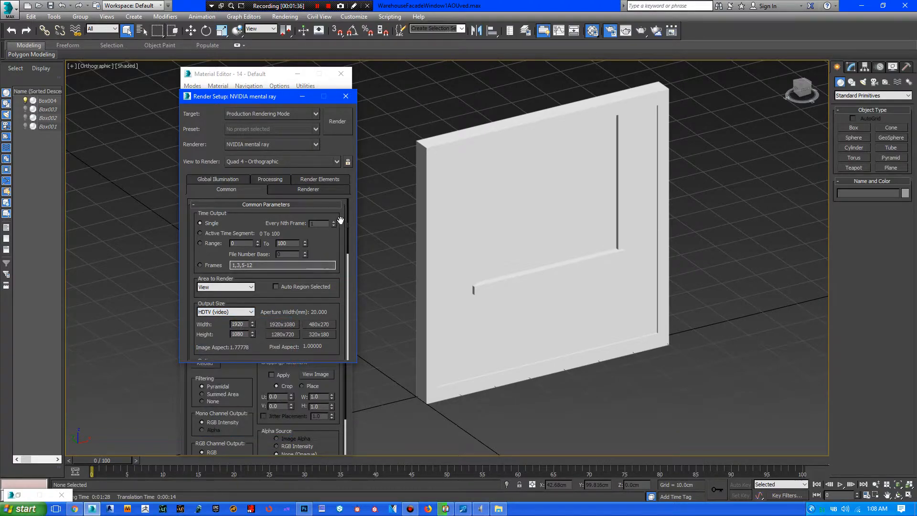
left_click(328, 187)
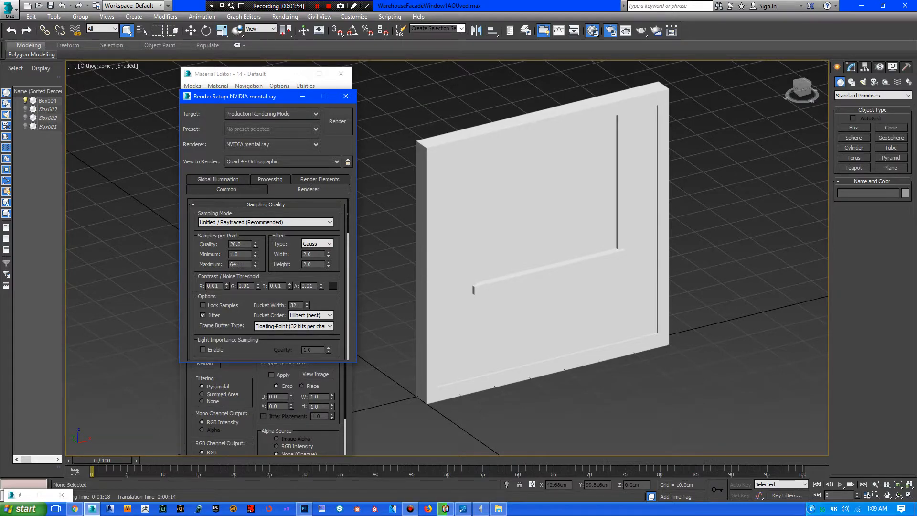
mouse_move(348, 222)
left_mouse_down()
mouse_move(354, 300)
mouse_move(346, 353)
mouse_move(345, 216)
left_mouse_up()
Examine the Global Illumination, Processing and Render Elements settings, recheck the sampling quality, and close Render Setup.
left_click(219, 179)
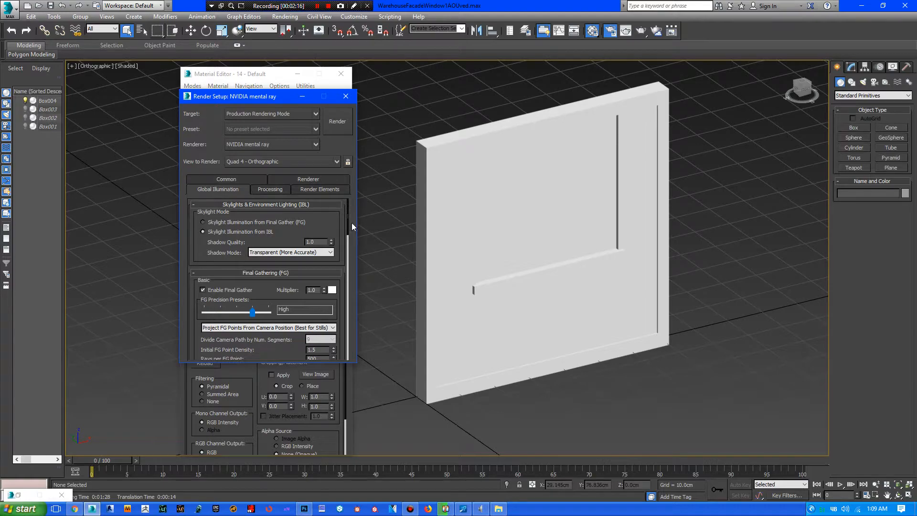
left_click_drag(349, 219, 348, 254)
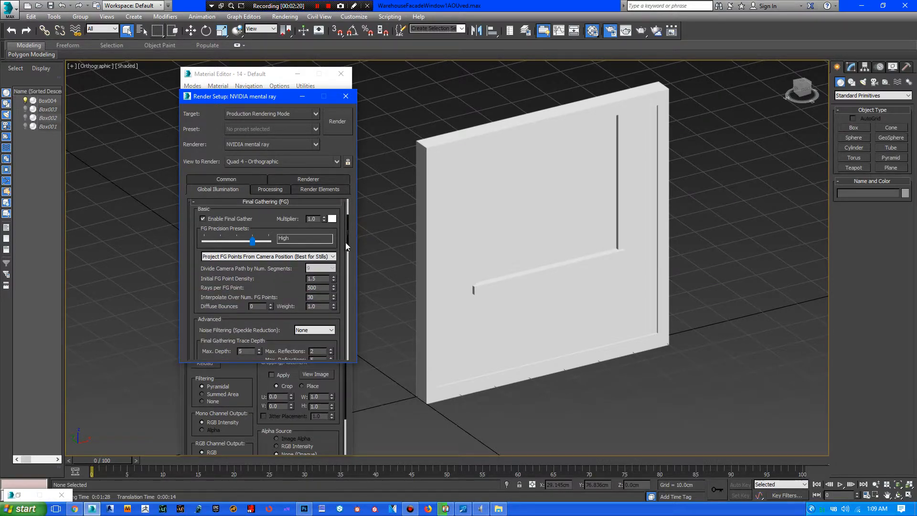
left_click_drag(346, 238, 348, 326)
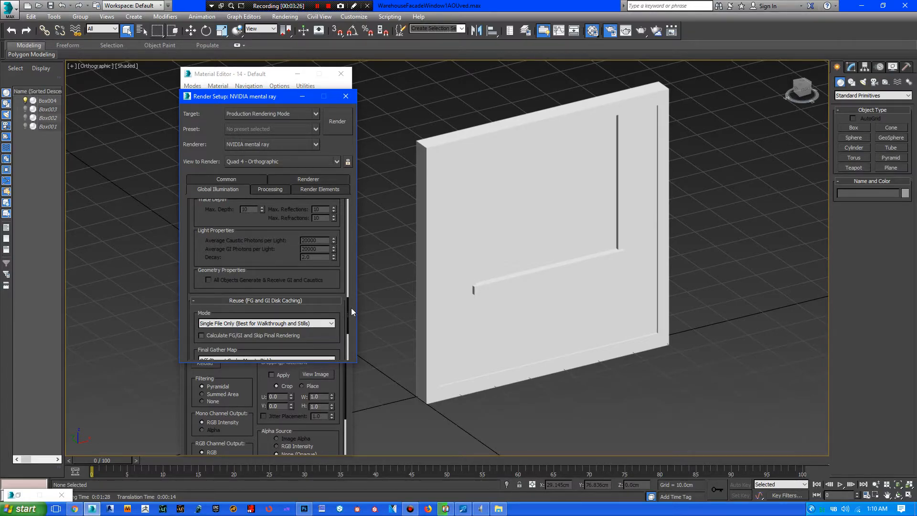
left_click(329, 190)
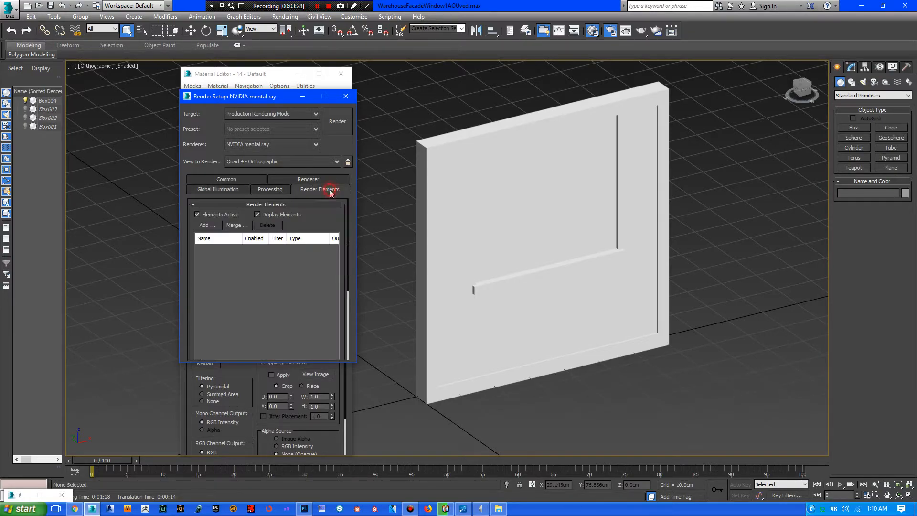
left_click(271, 190)
left_click(230, 187)
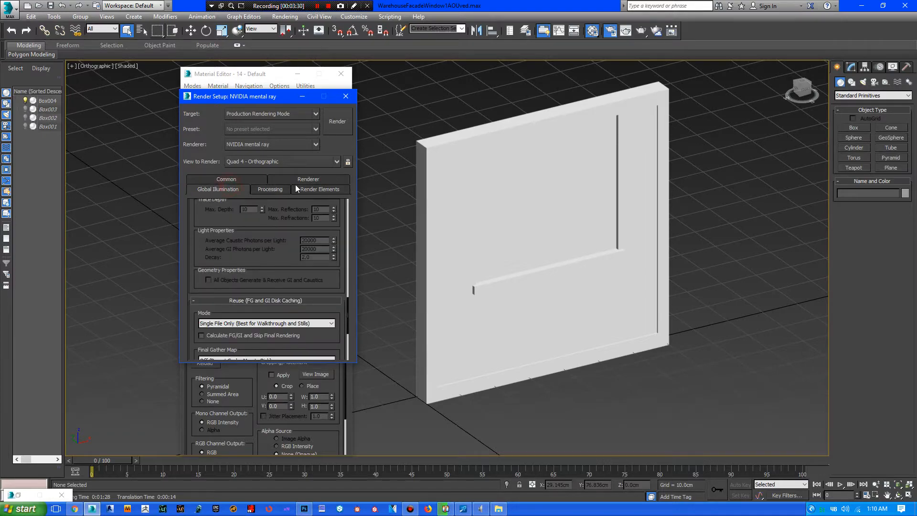
left_click(315, 190)
left_click(319, 179)
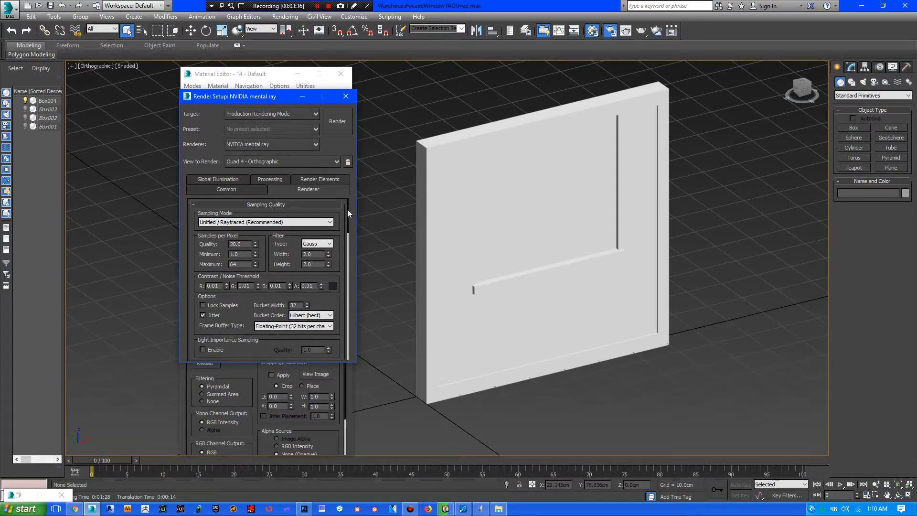
left_click(343, 98)
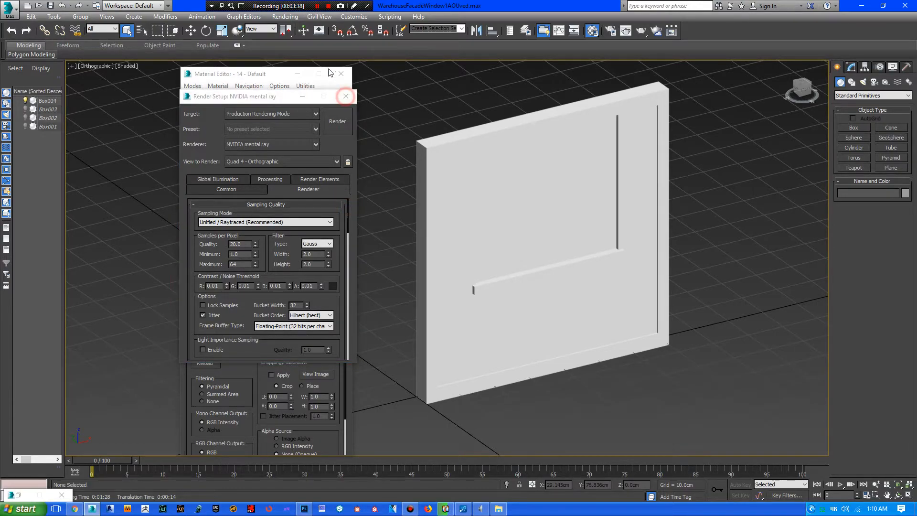
Open Render To Texture and select the window wall panel as the object to bake.
left_click(285, 16)
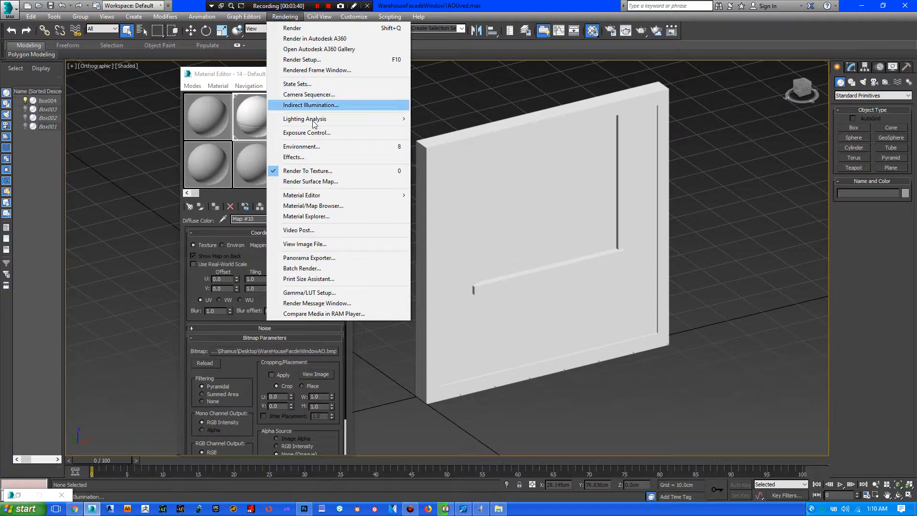
left_click(335, 172)
left_click(285, 17)
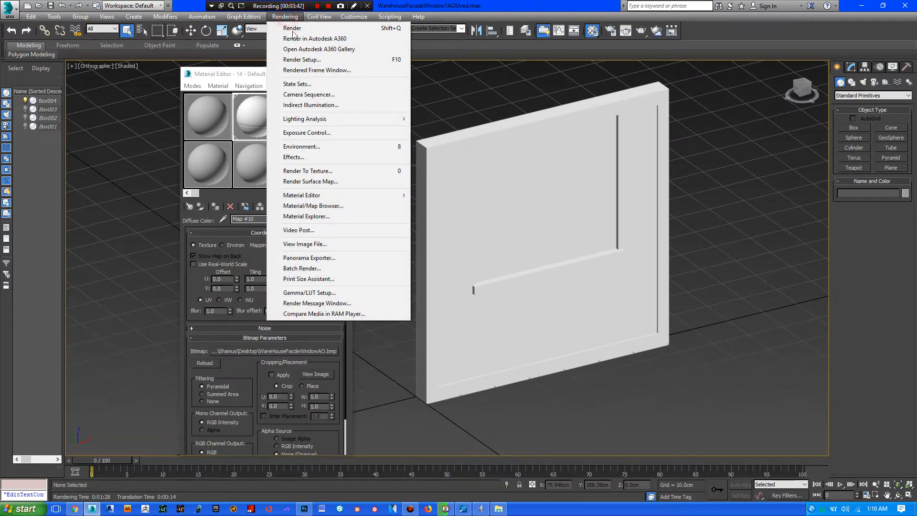
left_click(335, 171)
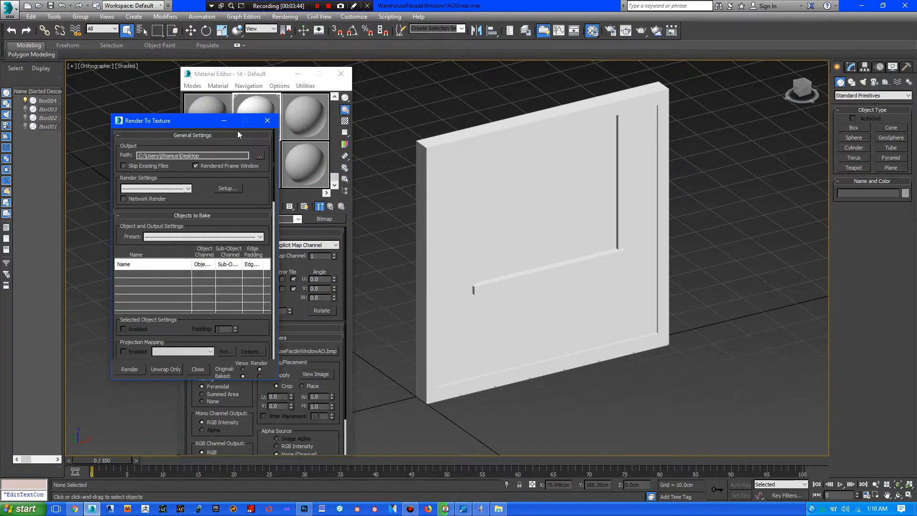
left_click_drag(195, 120, 411, 134)
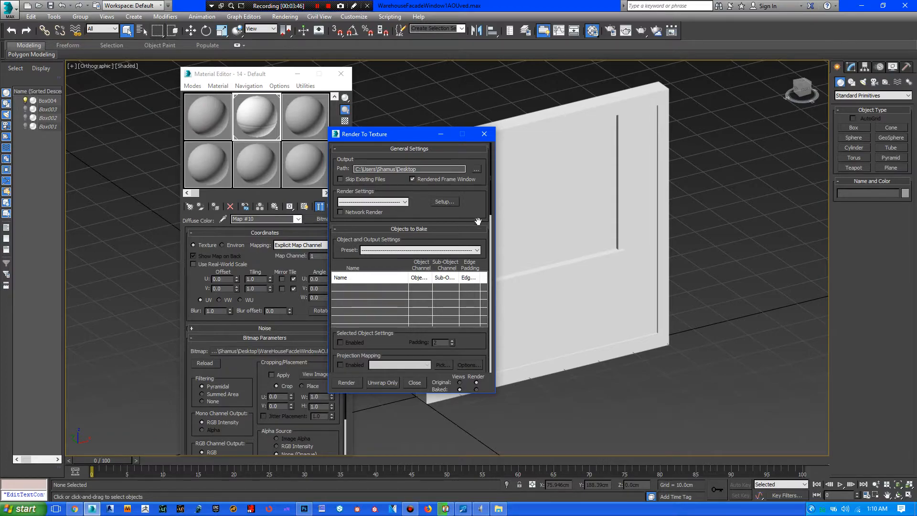
left_click_drag(492, 211, 500, 252)
left_click(582, 227)
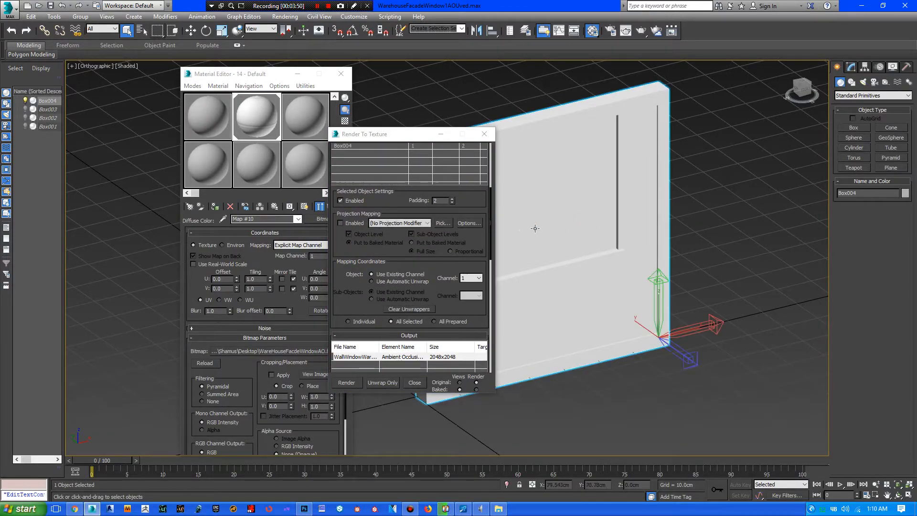
left_click(489, 210)
left_click_drag(489, 211, 492, 219)
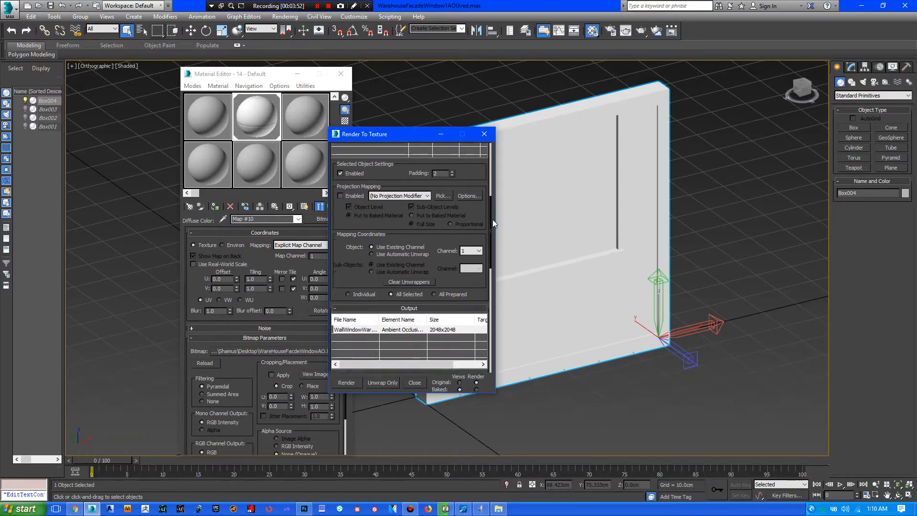
Turn off Affect Pivot Only for the wall panel and return to the object creation tools.
left_click(866, 66)
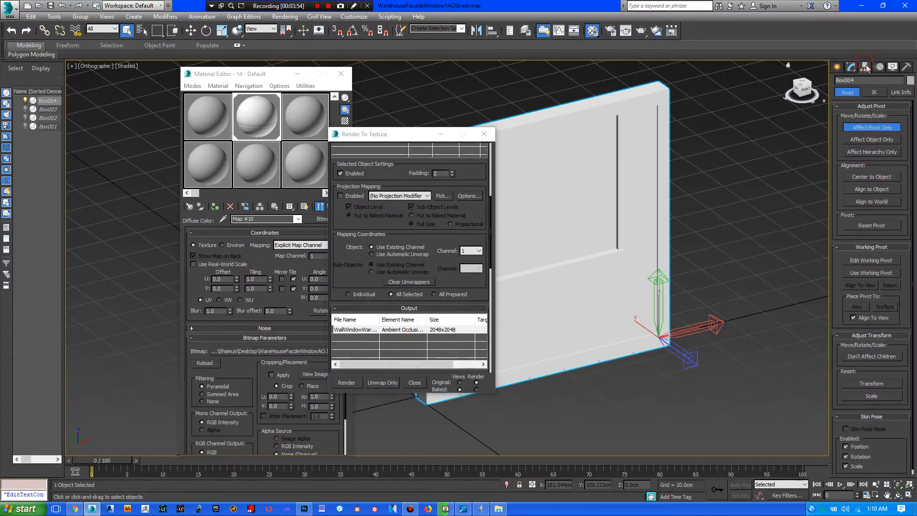
left_click(877, 127)
left_click(837, 68)
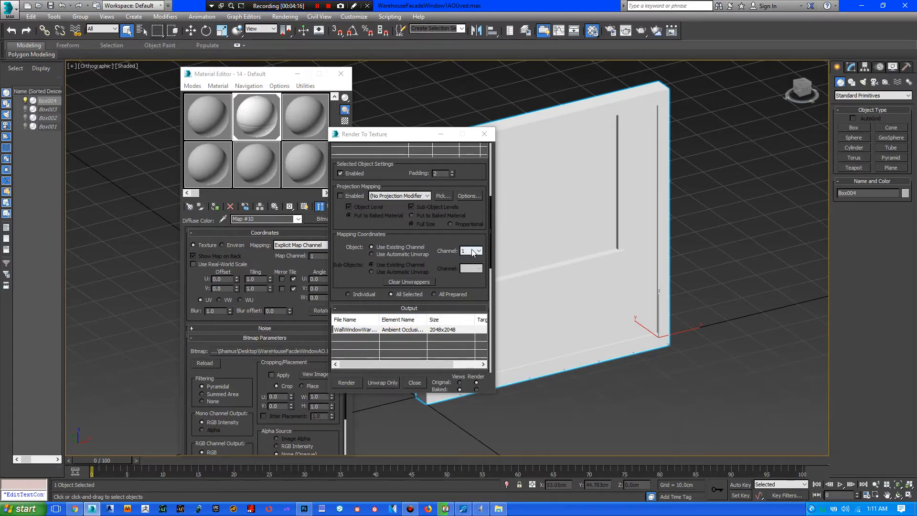
Review the wall panel's ambient occlusion element, map size, sampling, baked material and mapping channel settings in Render To Texture.
left_click_drag(491, 204, 500, 239)
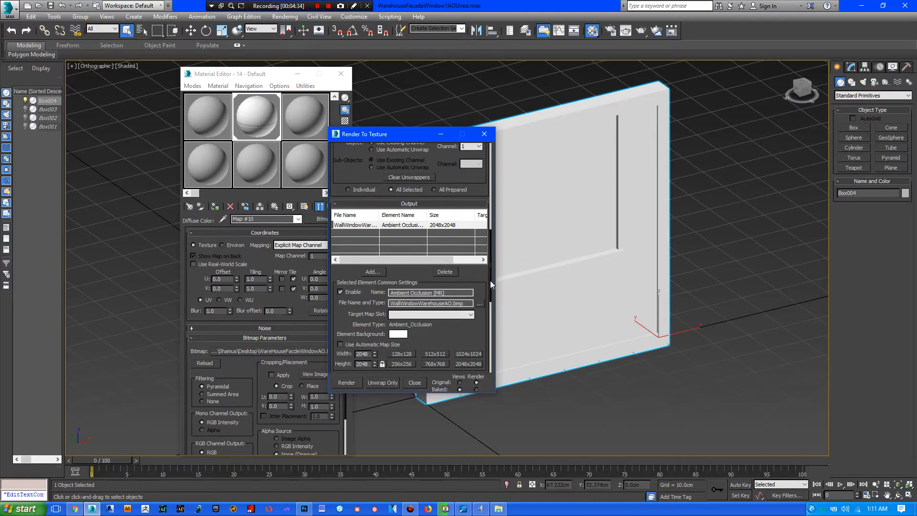
left_click_drag(488, 283, 490, 329)
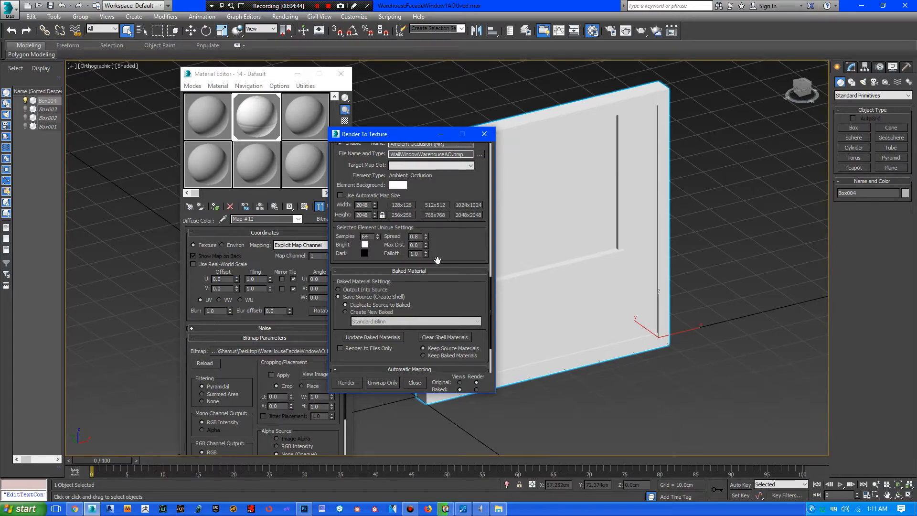
left_click_drag(490, 281, 490, 152)
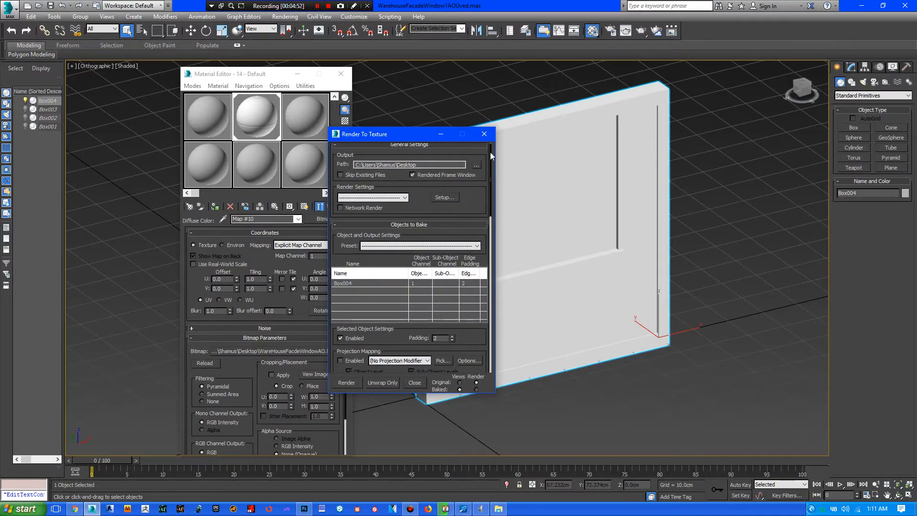
left_click_drag(490, 152, 497, 186)
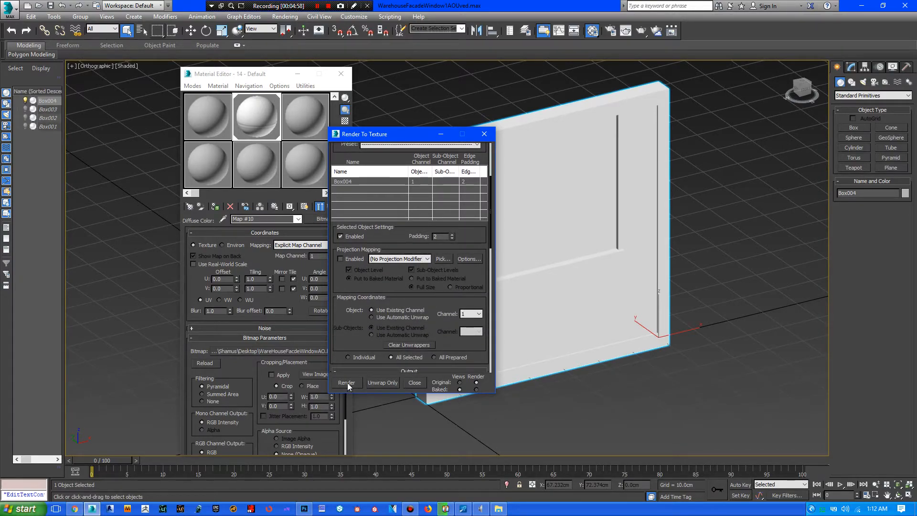
Start baking the wall panel's ambient occlusion without a target map slot, overwriting WallWindowWarehouseAO.bmp, and cancel the render in progress.
left_click_drag(412, 137, 248, 147)
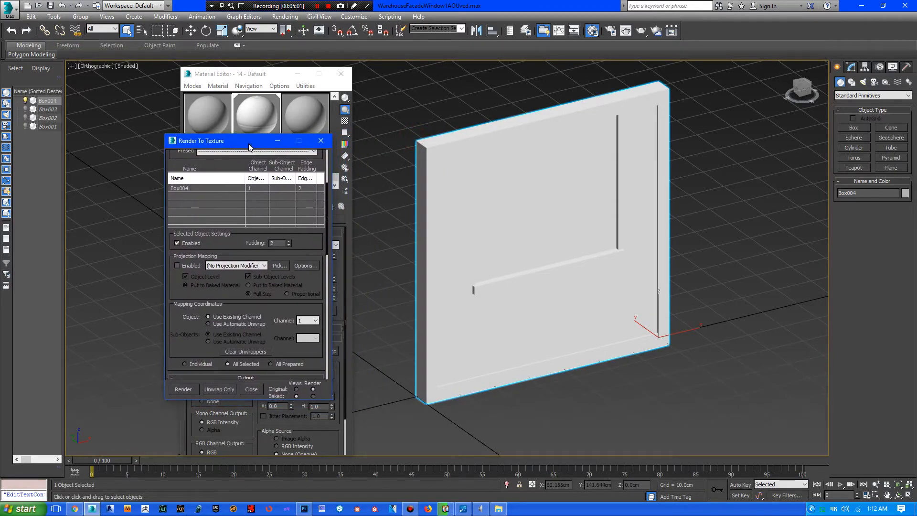
left_click(184, 389)
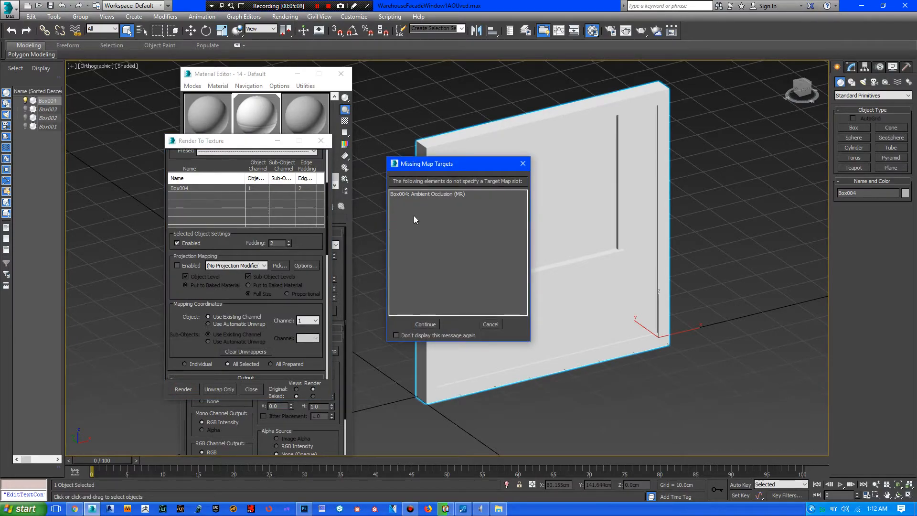
left_click(427, 324)
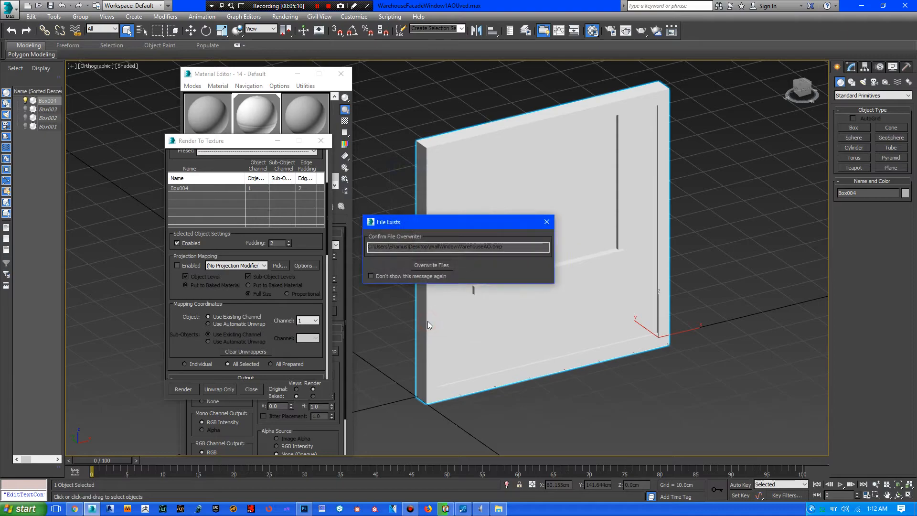
left_click(431, 266)
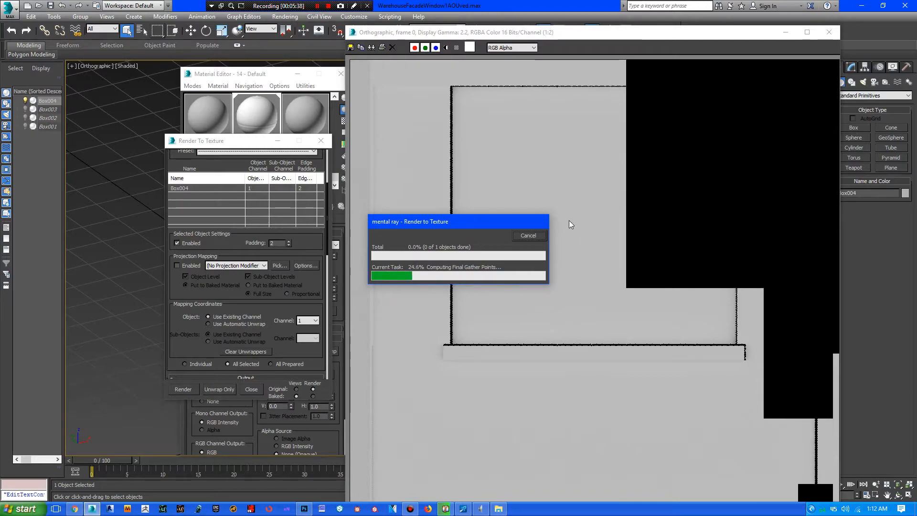
left_click(526, 235)
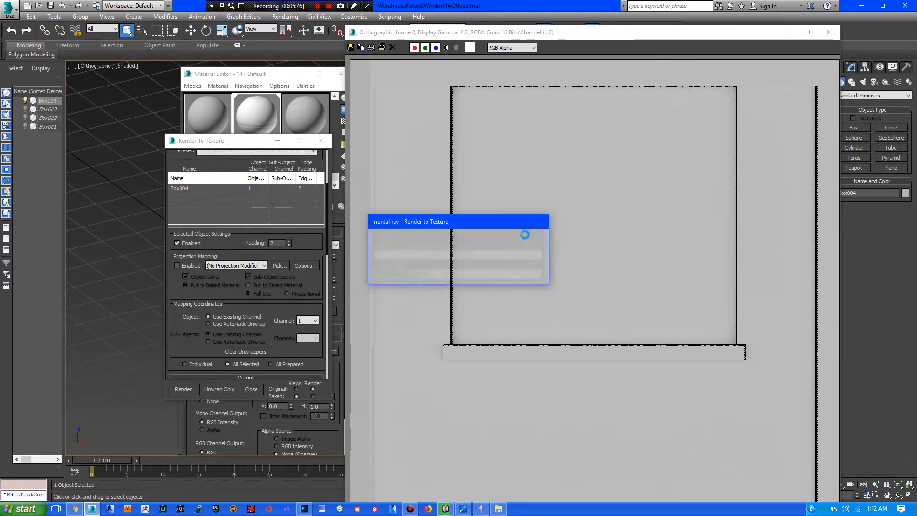
Finish cancelling the texture bake, close the rendered frame window and bring the wall panel back into view.
left_click(525, 234)
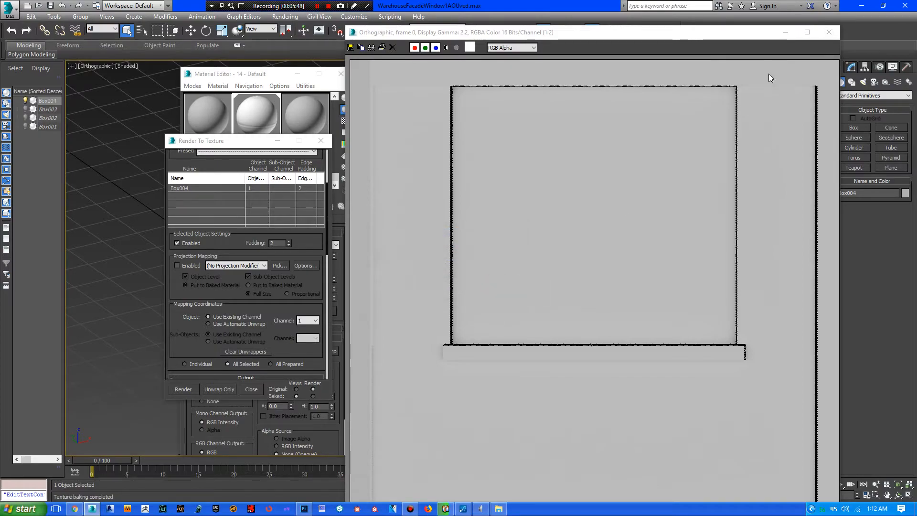
left_click(829, 32)
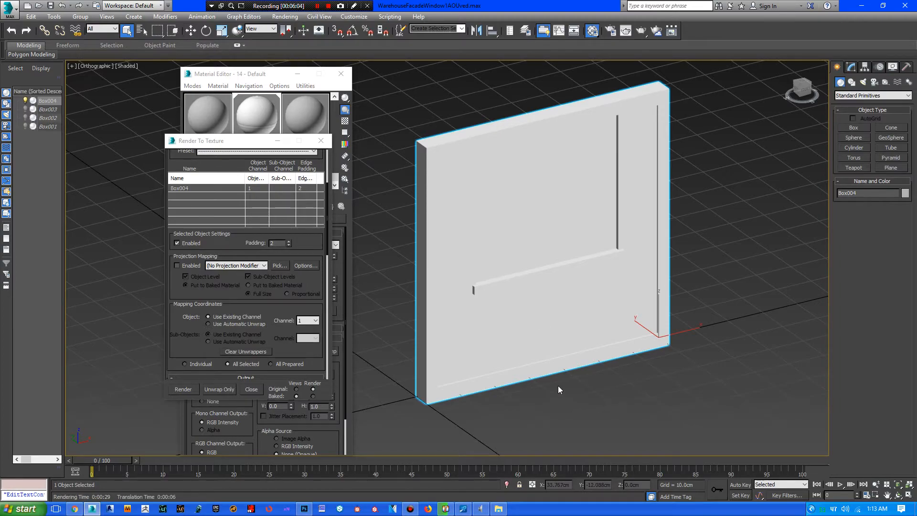
middle_click_drag(558, 386, 588, 363)
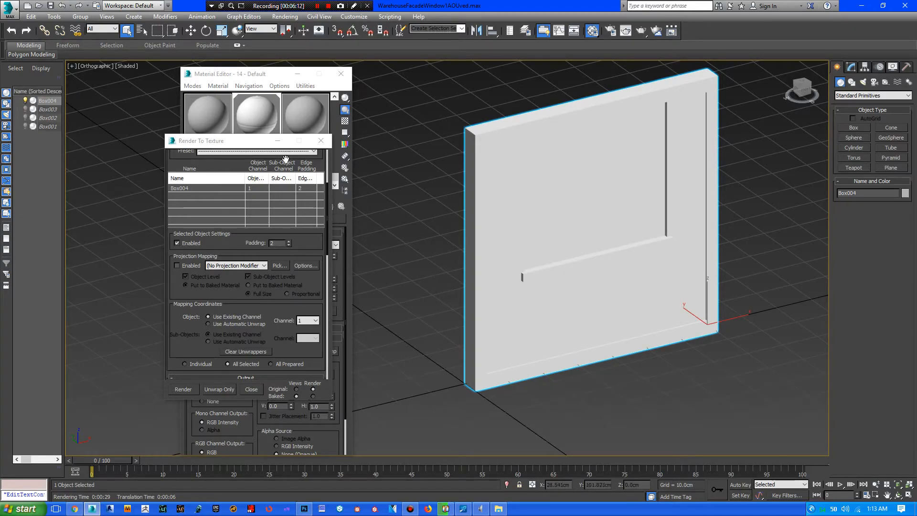
Check the ambient occlusion output file and target map slot settings in Render To Texture and close the dialog.
left_click_drag(246, 147, 649, 163)
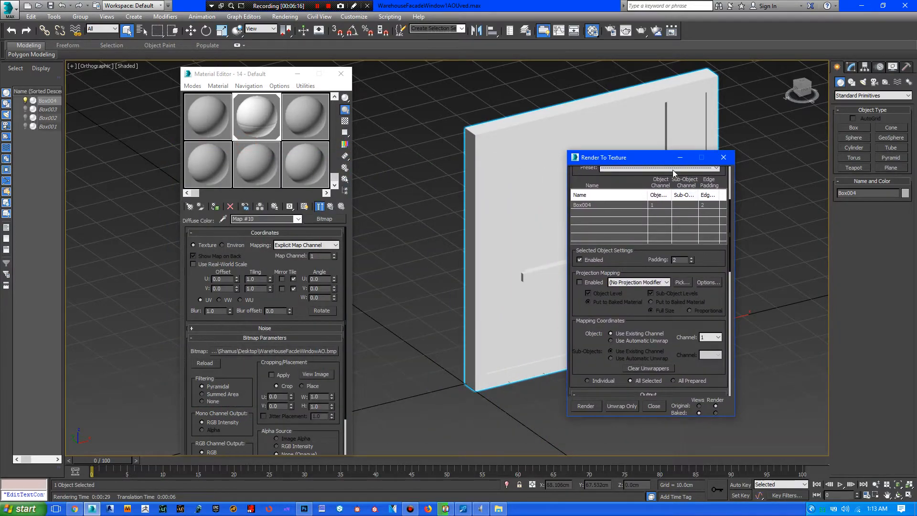
left_click_drag(728, 216, 738, 276)
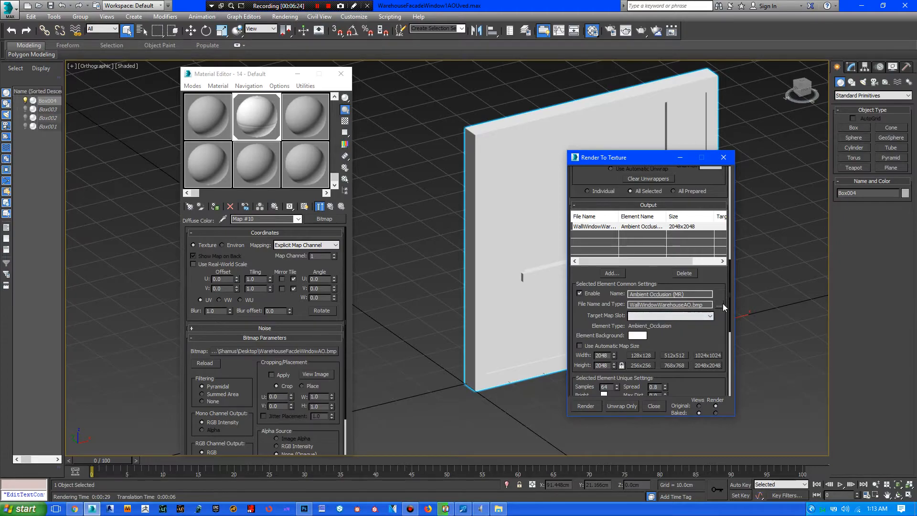
left_click_drag(731, 291, 729, 223)
left_click(724, 161)
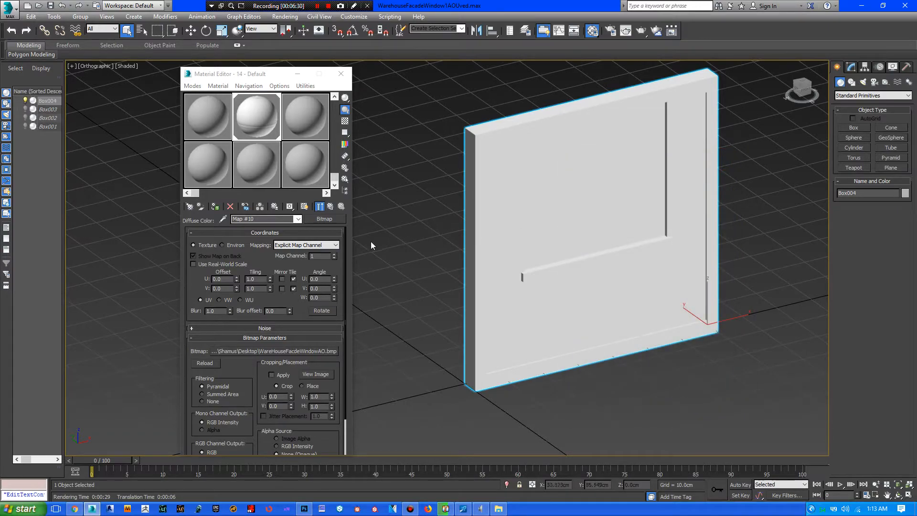
Select the ambient occlusion material, try Realistic viewport shading on the wall panel and switch back to Shaded.
left_click(258, 114)
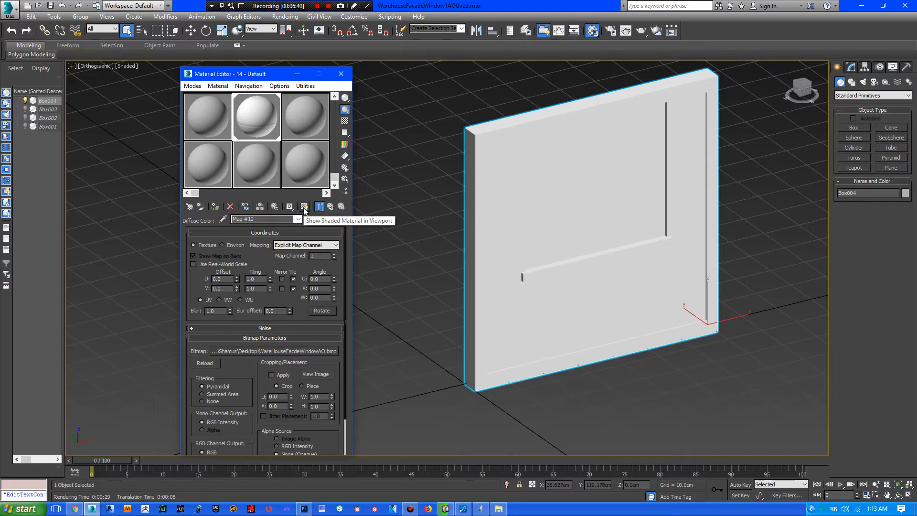
left_click(127, 65)
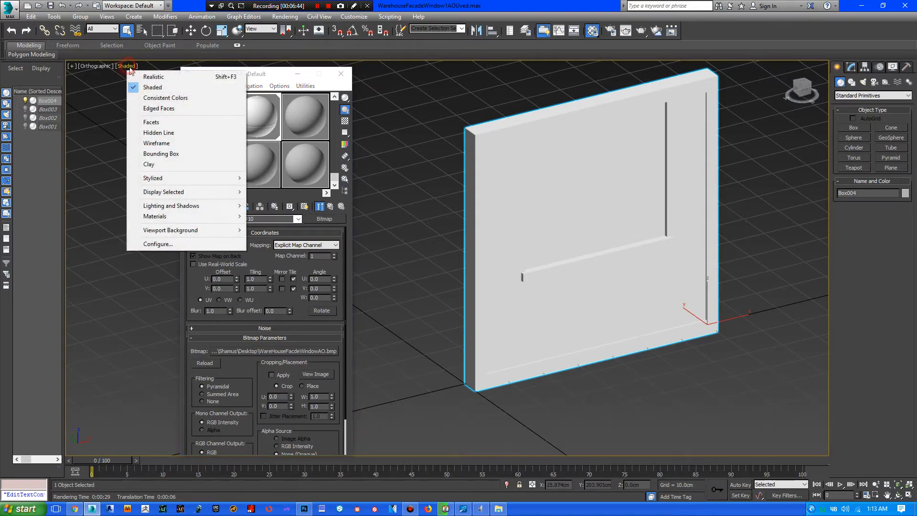
left_click(143, 73)
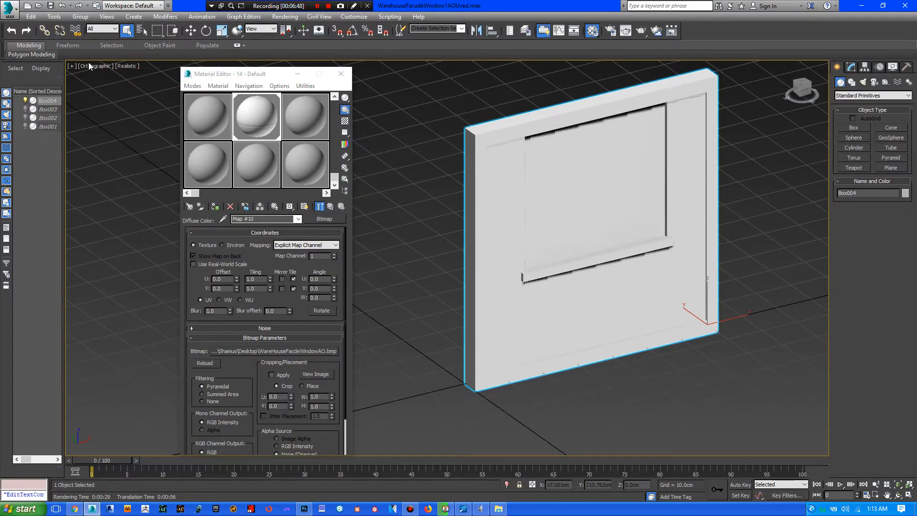
left_click(125, 66)
left_click(143, 87)
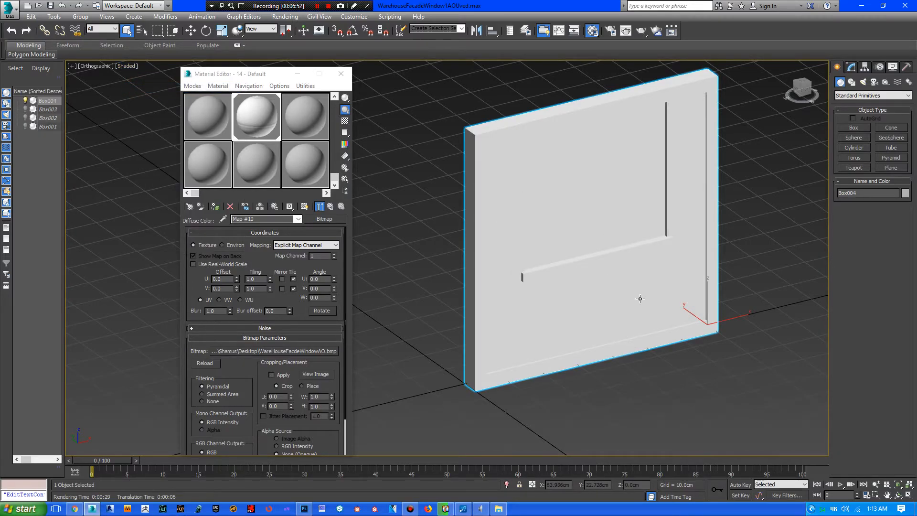
Show the WareHouseFacdeWindowAO.bmp material in the viewport and inspect the occlusion shading around the window sill.
mouse_move(640, 305)
middle_mouse_down("alt")
mouse_move(580, 313)
mouse_move(563, 295)
mouse_move(494, 289)
mouse_move(685, 298)
mouse_move(637, 272)
mouse_move(582, 301)
mouse_move(645, 301)
middle_mouse_up("alt")
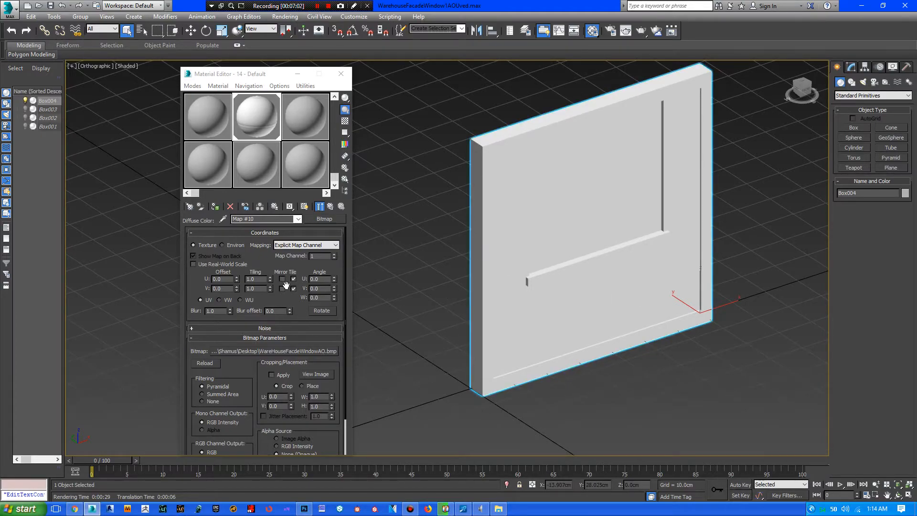
left_click(304, 206)
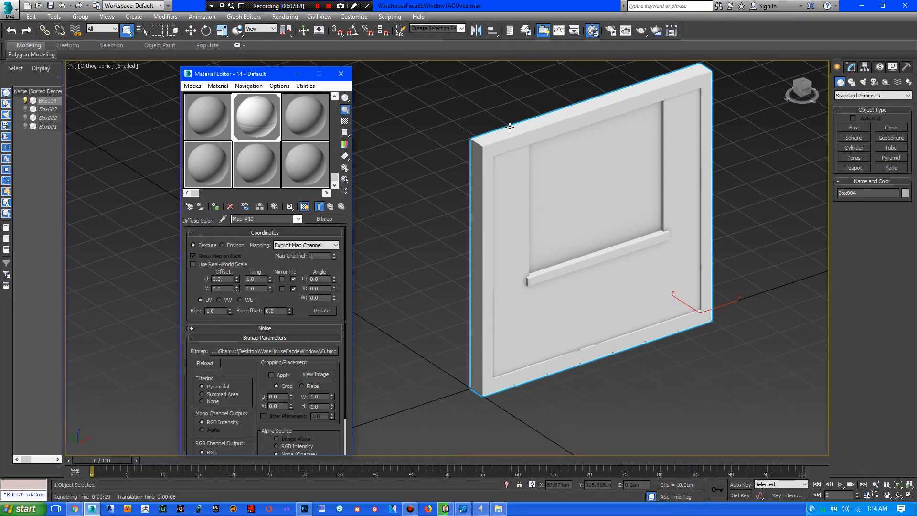
middle_click_drag(593, 357, 654, 364, "alt")
scroll(597, 260, "up", 8)
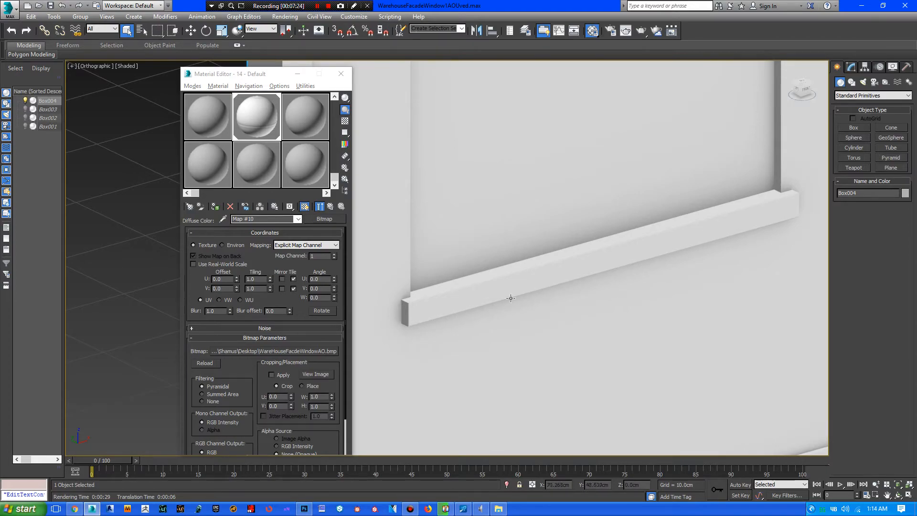
scroll(684, 297, "down", 2)
scroll(683, 297, "down", 4)
mouse_move(671, 300)
middle_mouse_down("alt")
mouse_move(608, 311)
mouse_move(606, 298)
mouse_move(682, 309)
middle_mouse_up("alt")
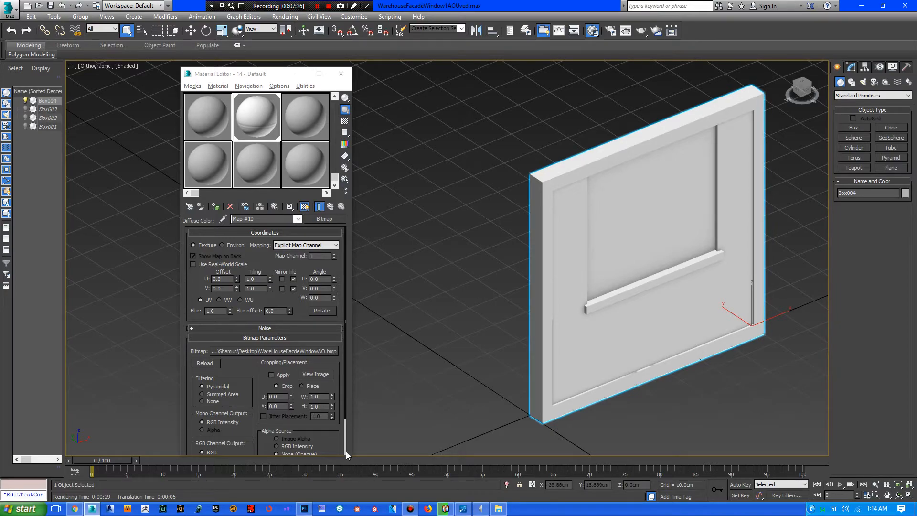
Switch to Photoshop and compare the wall texture with and without the ambient occlusion Layer 0, leaving the layer visible.
left_click(304, 509)
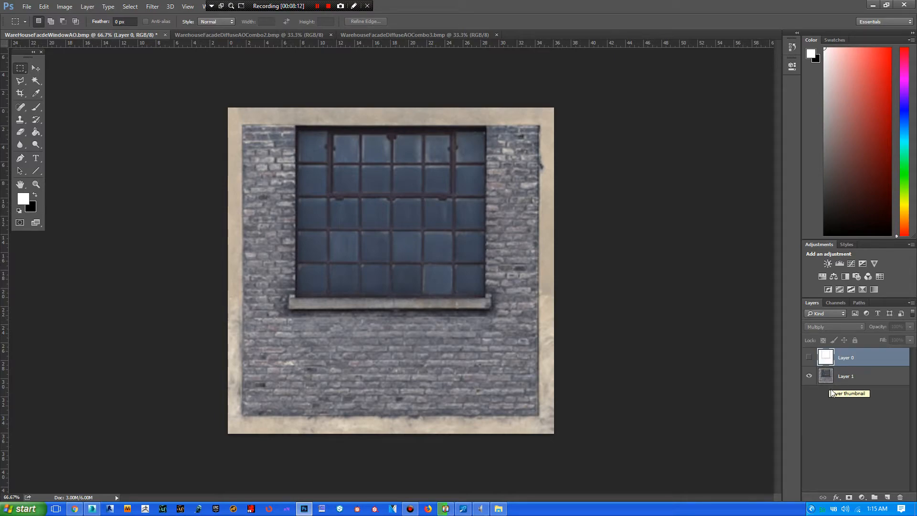
left_click(810, 358)
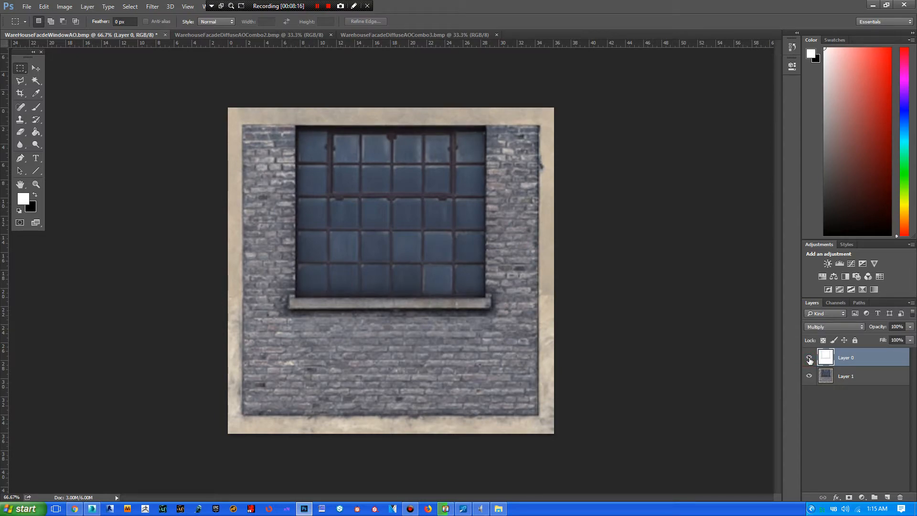
left_click(809, 359)
left_click(809, 359)
left_click(809, 359)
left_click(809, 358)
left_click(809, 359)
left_click(809, 359)
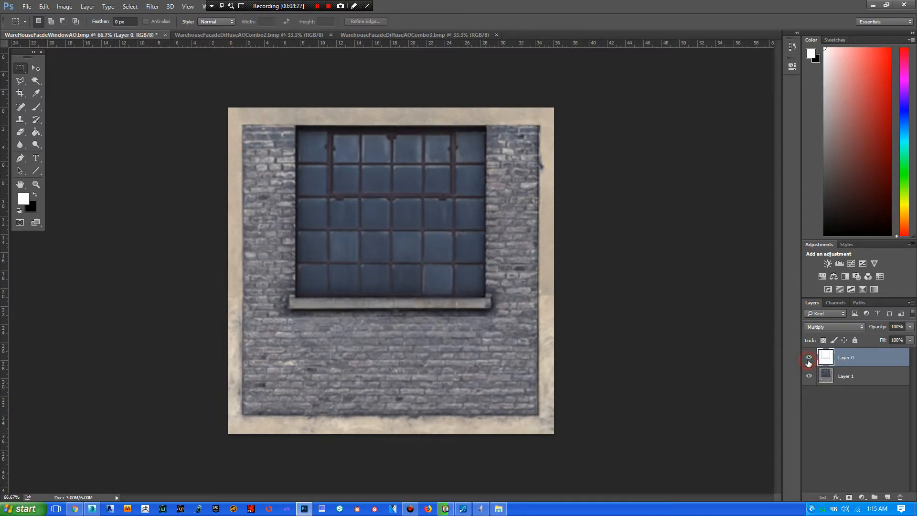
Try the Dissolve blend mode on the ambient occlusion Layer 0 and set it back to Multiply.
right_click(863, 360)
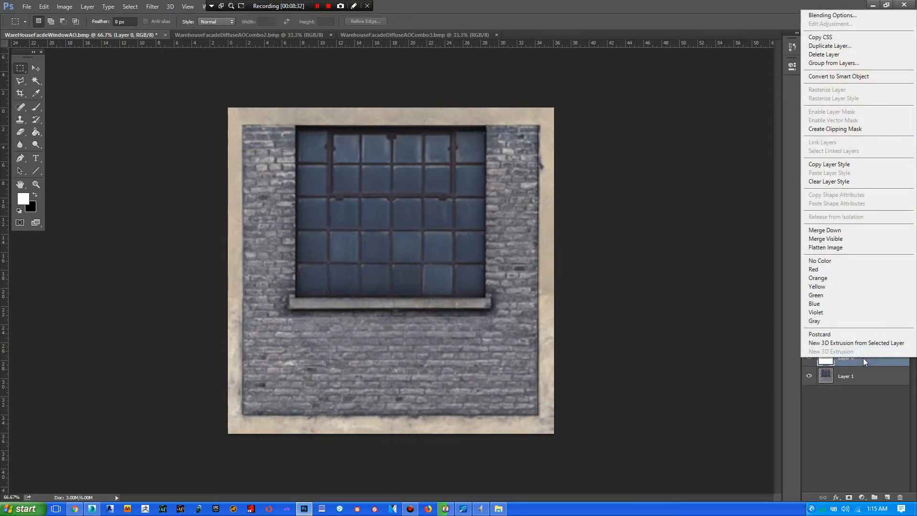
left_click(864, 357)
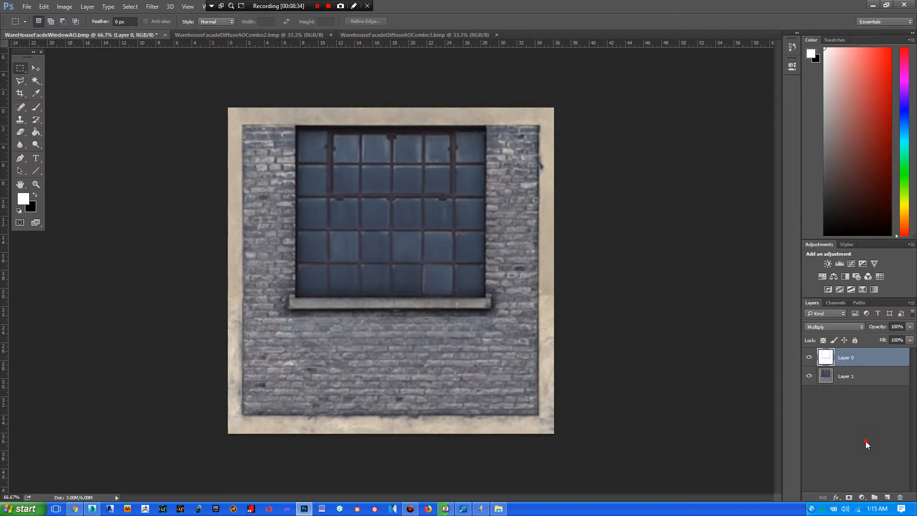
left_click(844, 328)
left_click(842, 340)
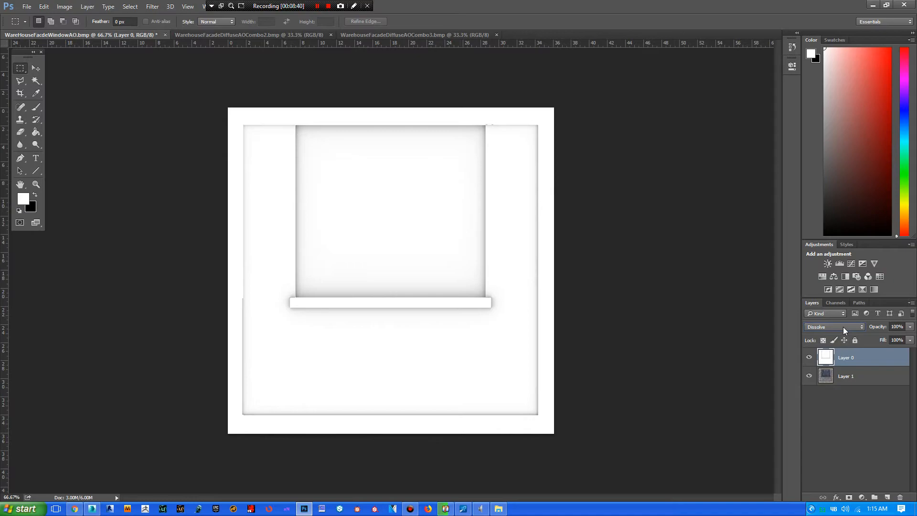
left_click(844, 327)
left_click(836, 334)
left_click(817, 327)
left_click(819, 358)
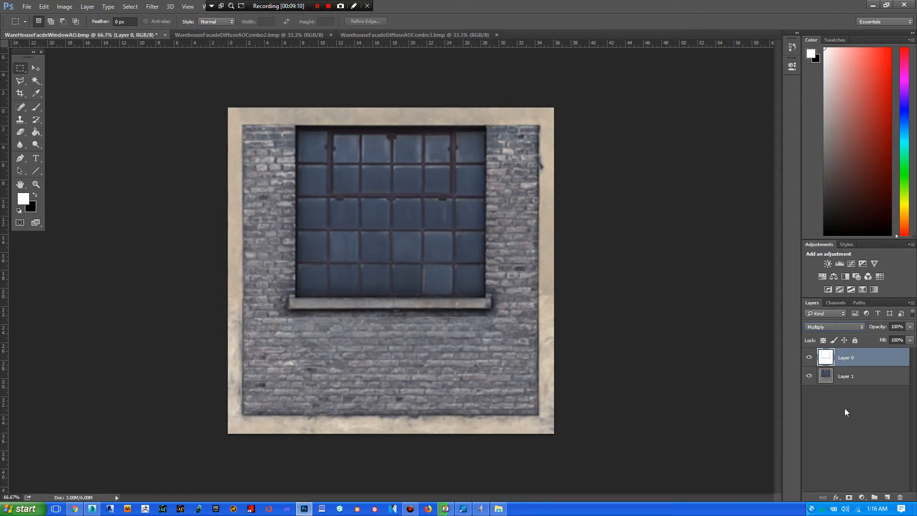
Compare the texture once more without Layer 0 and duplicate that layer within the same document to strengthen the occlusion.
left_click(809, 358)
left_click(809, 358)
right_click(876, 361)
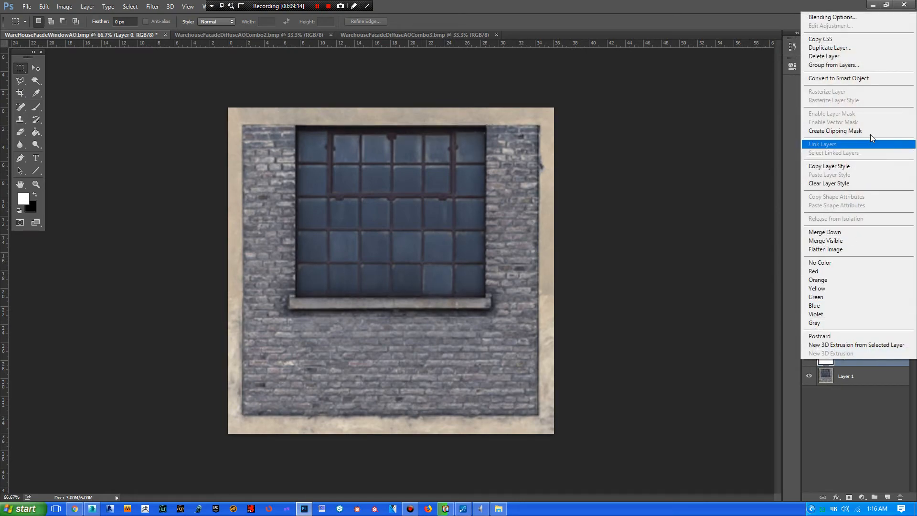
left_click(858, 48)
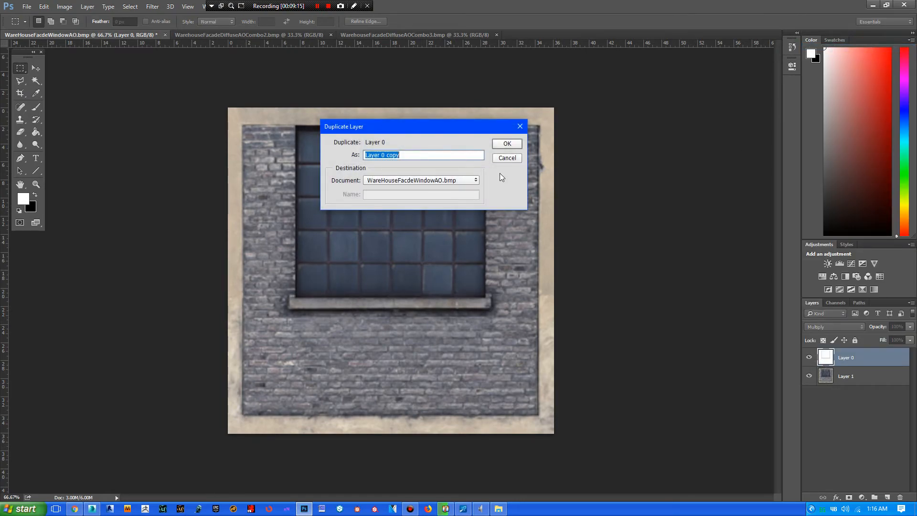
left_click(504, 143)
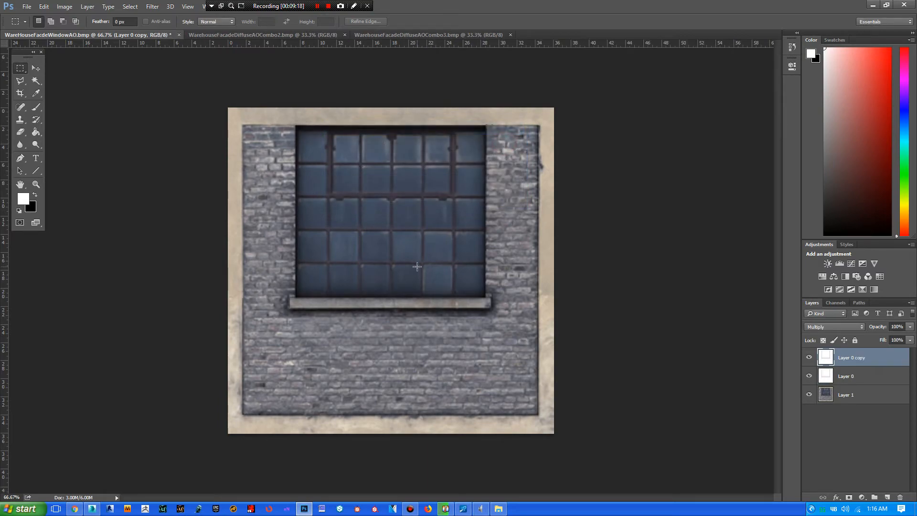
Try a lower fill on the duplicated occlusion layer, return it to full and deselect all layers.
left_click(910, 340)
left_click_drag(910, 340, 895, 340)
left_click_drag(890, 338, 913, 338)
left_click(890, 451)
left_click(889, 451)
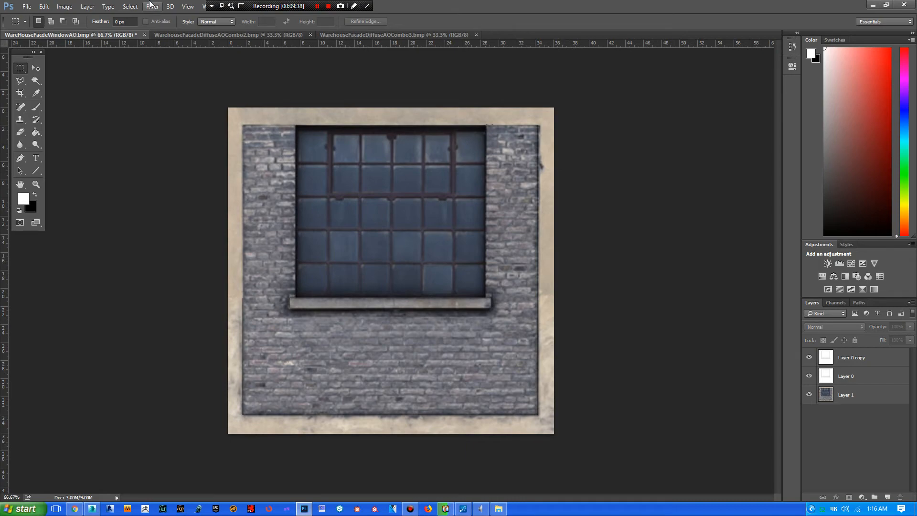
View the finished texture variants WarehouseFacadeDiffuseAOCombo2.bmp and WarehouseFacadeDiffuseAOCombo3.bmp.
left_click_drag(277, 13, 386, 9)
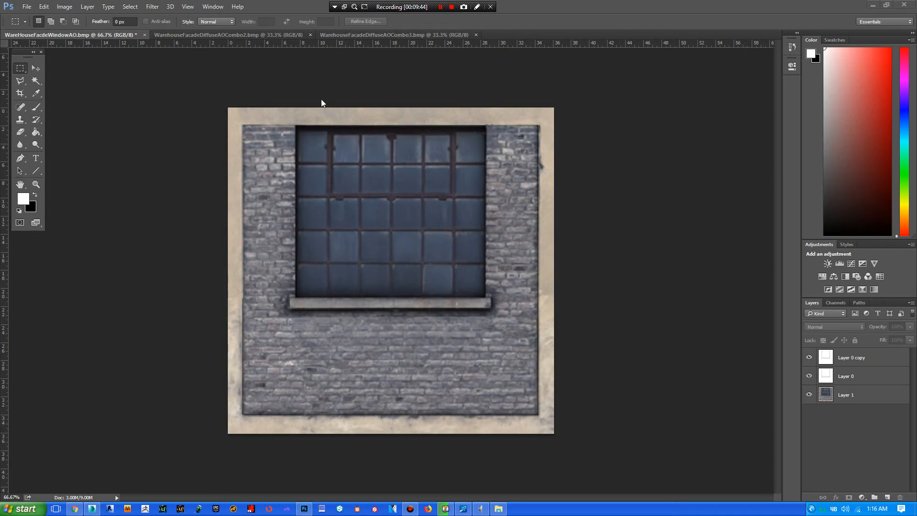
left_click(271, 35)
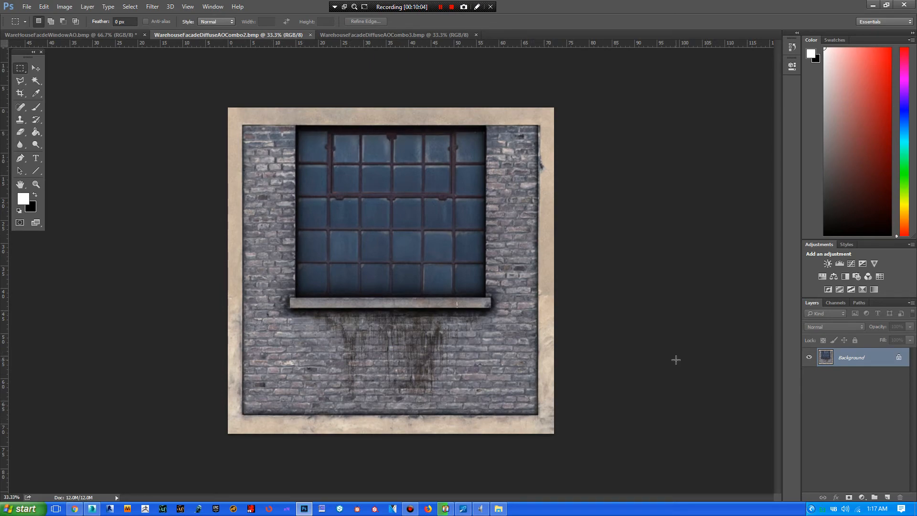
left_click(393, 35)
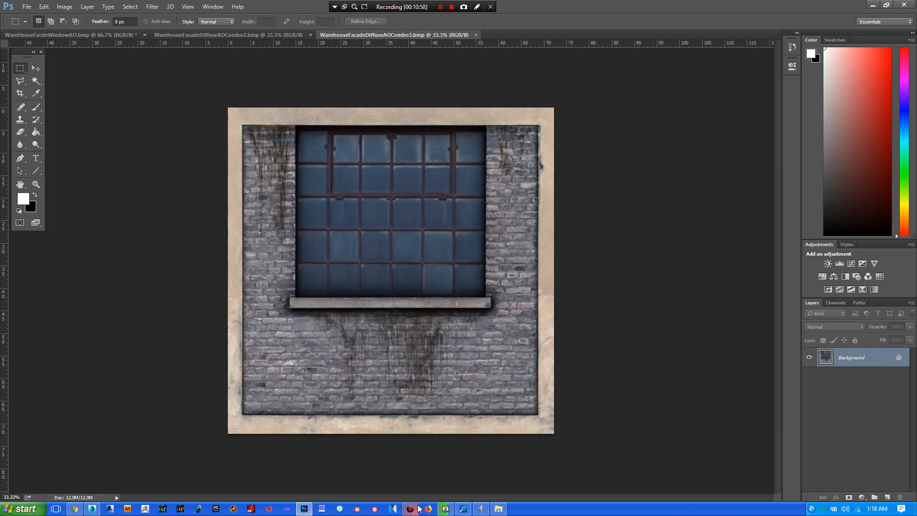
Switch back to 3ds Max and bring the whole window wall panel into view beside the Material Editor.
left_click(88, 509)
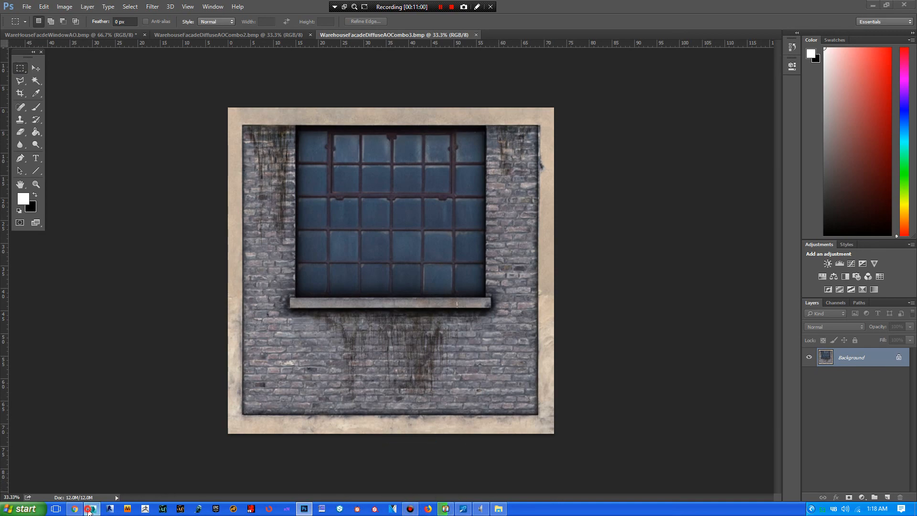
middle_click_drag(484, 287, 374, 270)
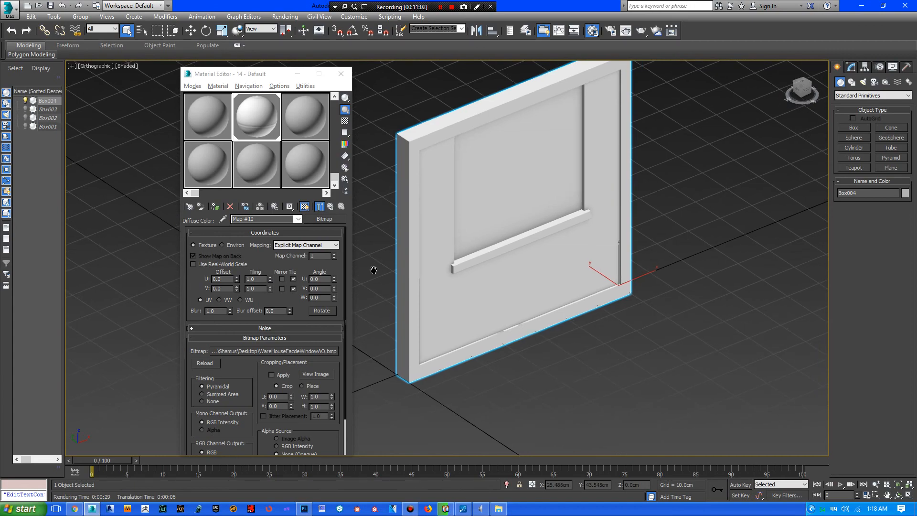
middle_click_drag(500, 310, 516, 347)
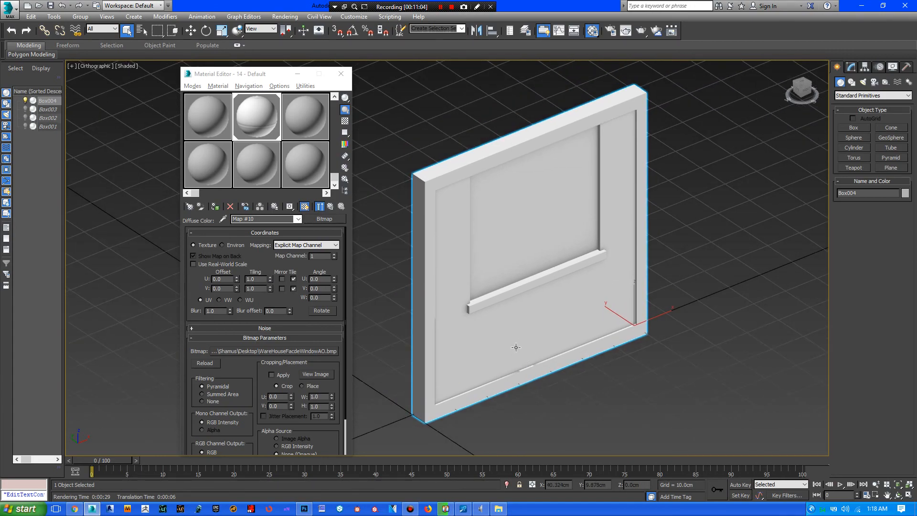